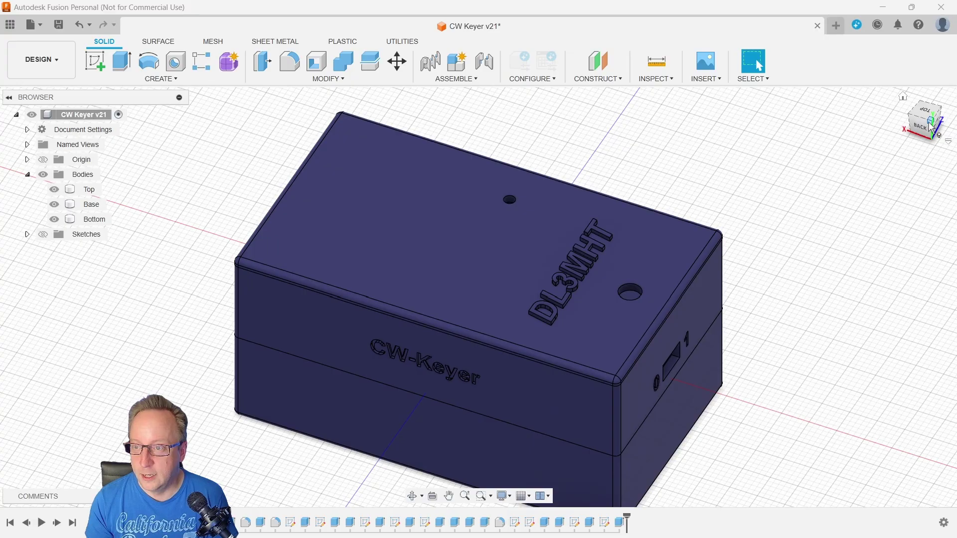
Orbit the assembled CW Keyer case to a straight front view.
shift+middle_drag(931, 129, 838, 185)
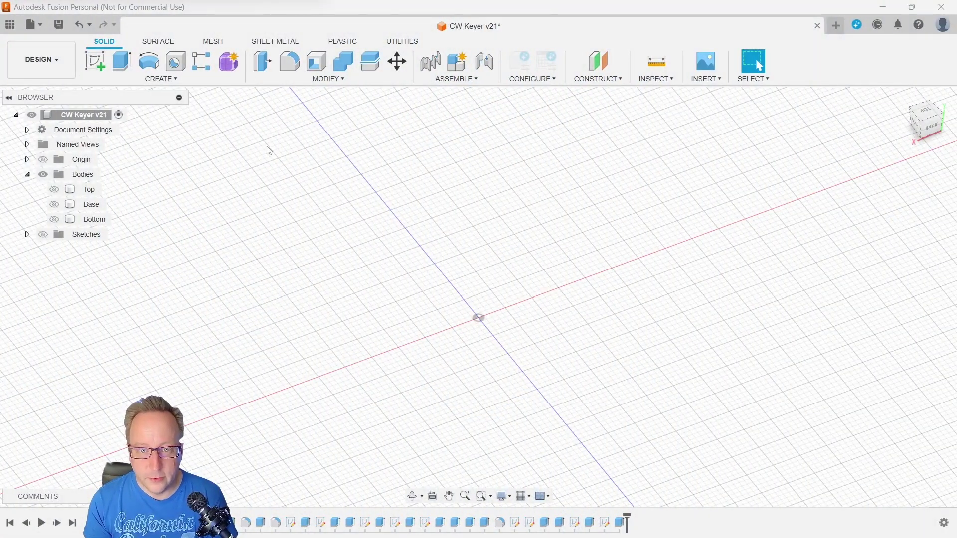
Unhide the bodies folder and show the Bottom body of the case.
click(43, 175)
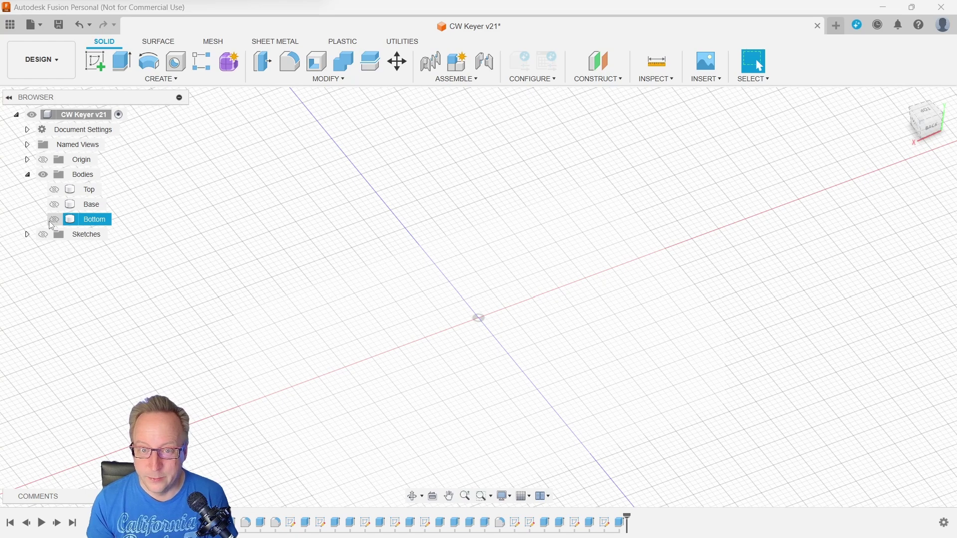
click(50, 221)
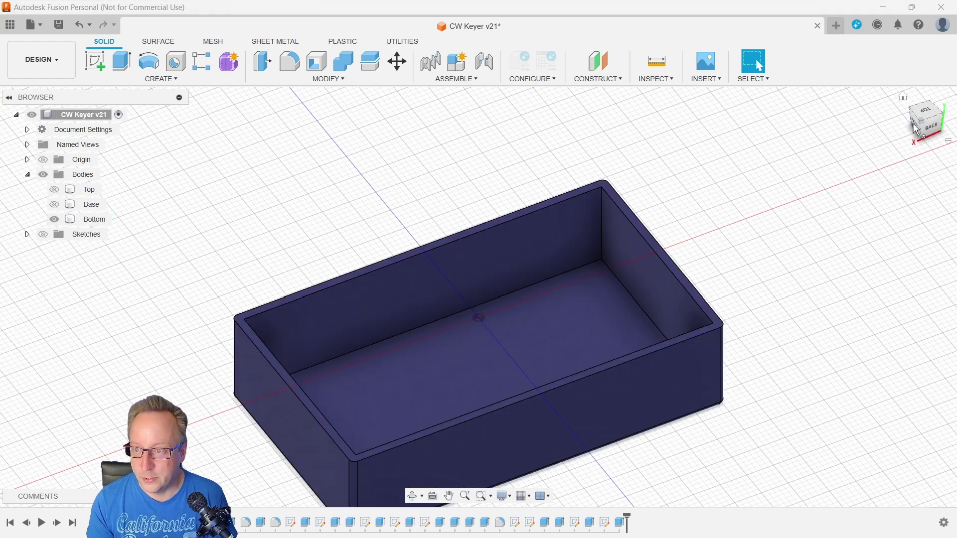
drag(925, 127, 866, 158)
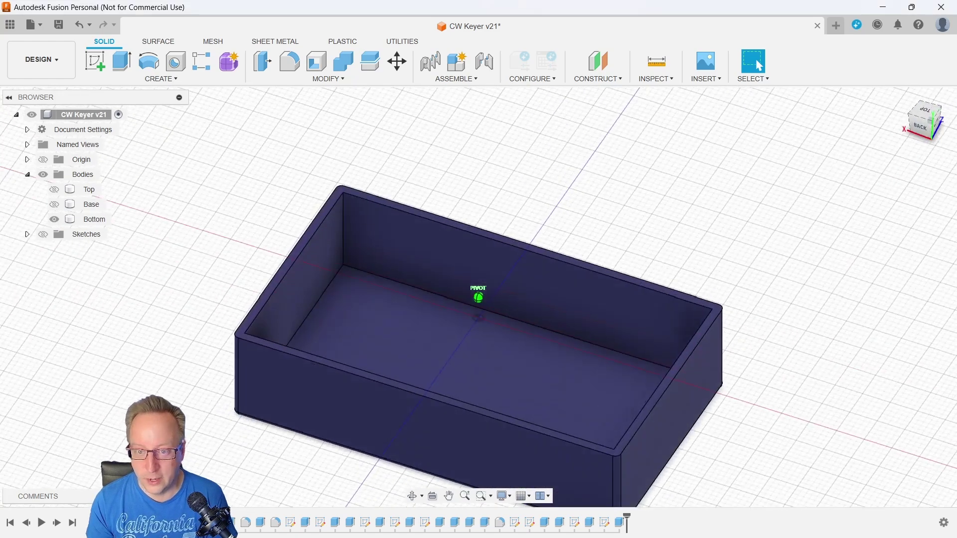
Show the Base and the DL3MHT Top lid, viewed from an elevated front-right angle.
click(54, 204)
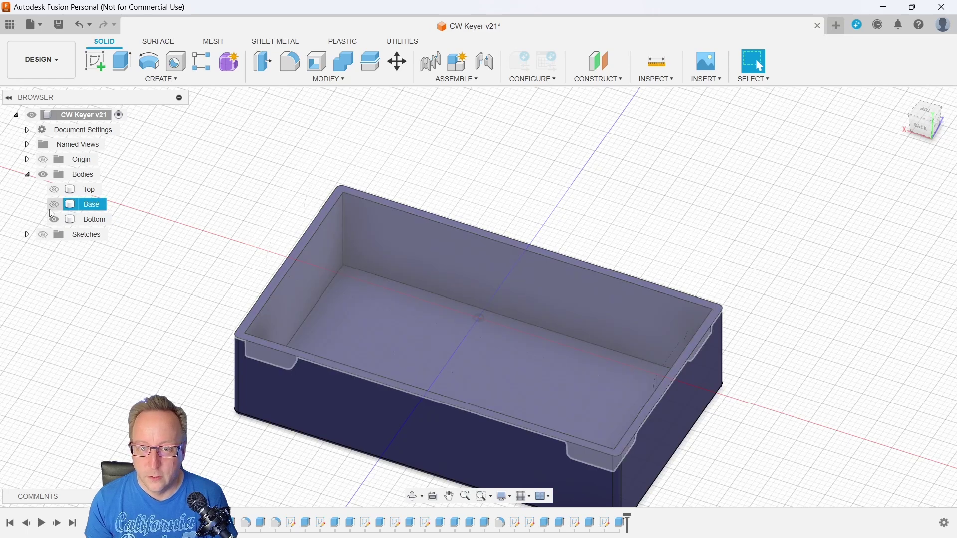
click(55, 204)
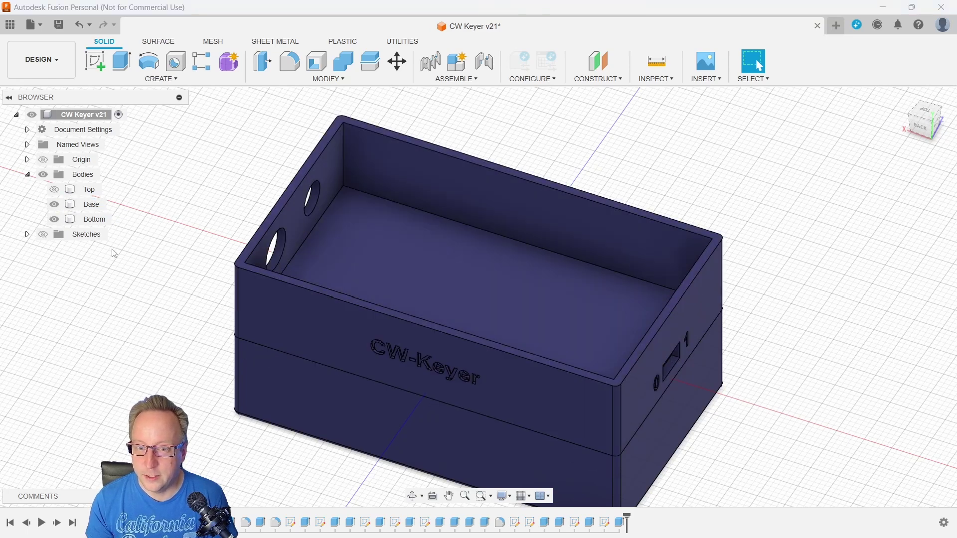
click(53, 222)
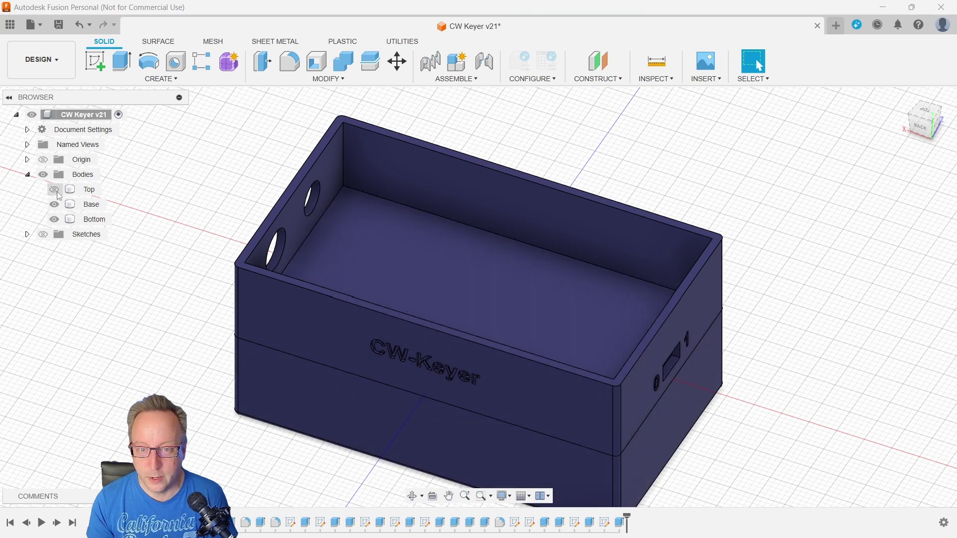
click(53, 190)
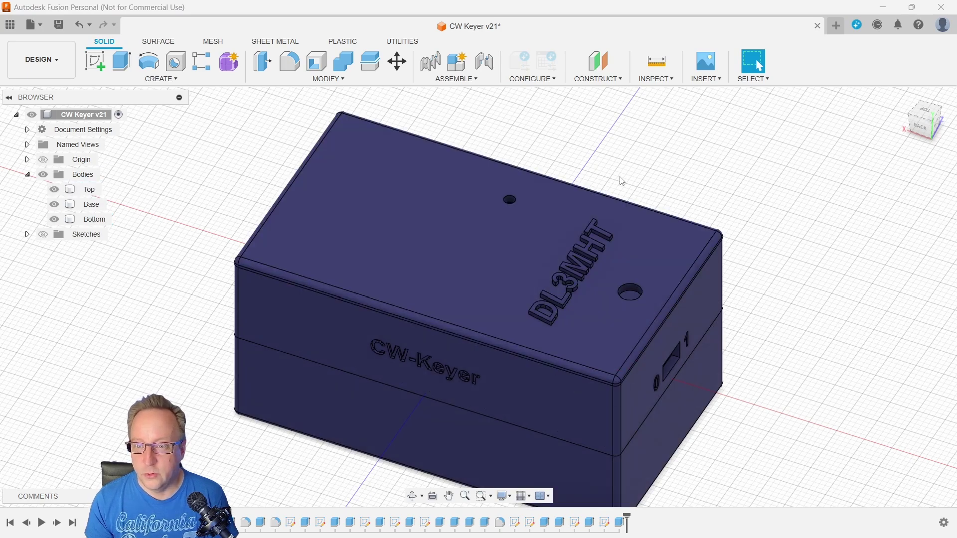
drag(930, 127, 918, 134)
shift+middle_drag(623, 220, 669, 202)
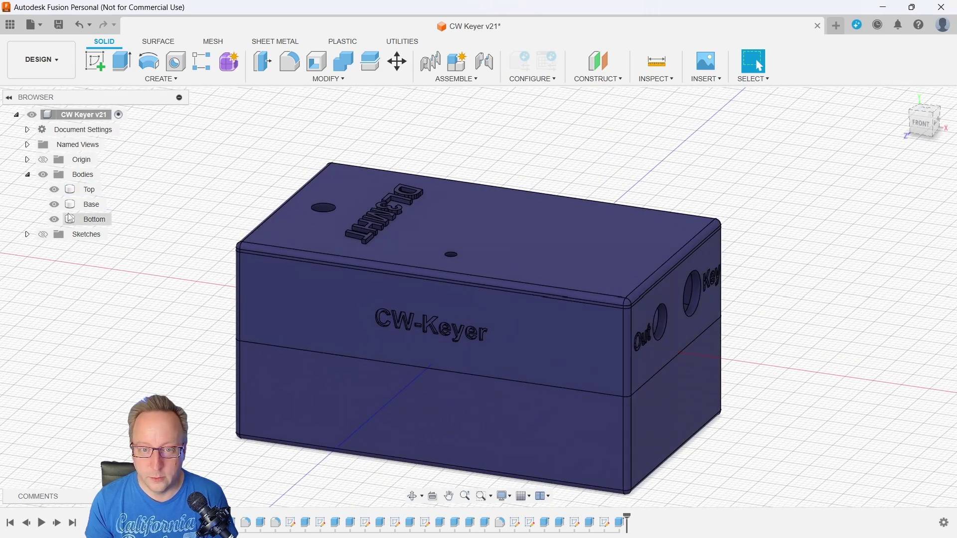
Hide the Top lid and Bottom body so only the Base stays visible.
click(54, 189)
click(53, 205)
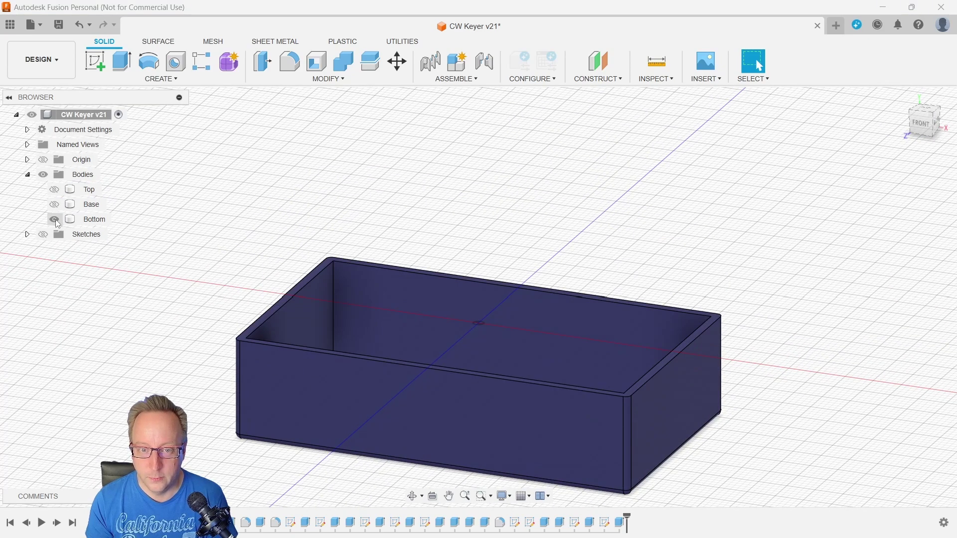
click(54, 219)
click(55, 205)
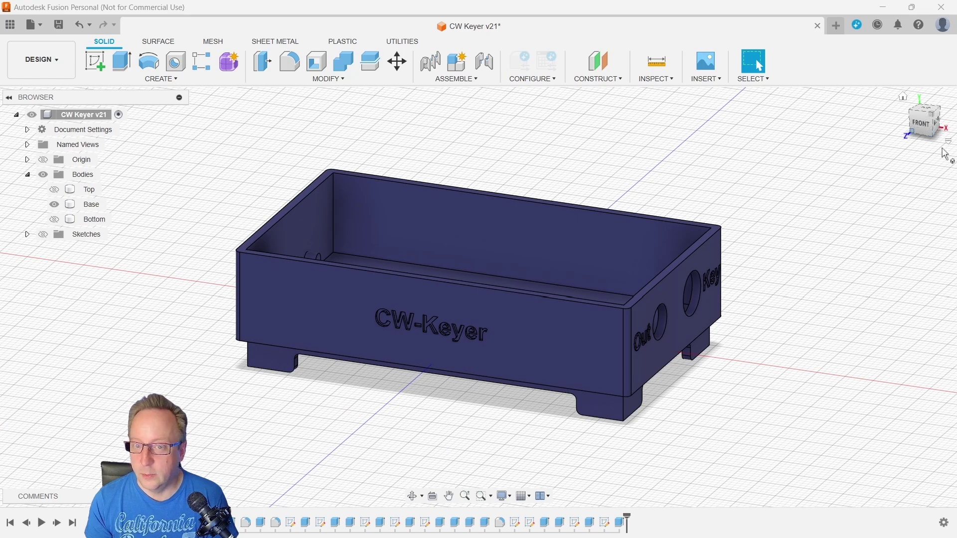
Orbit around the Base to inspect its underside, then back toward its top.
mouse_move(933, 144)
shift+middle_down()
mouse_move(920, 90)
mouse_move(885, 127)
shift+middle_up()
click(537, 251)
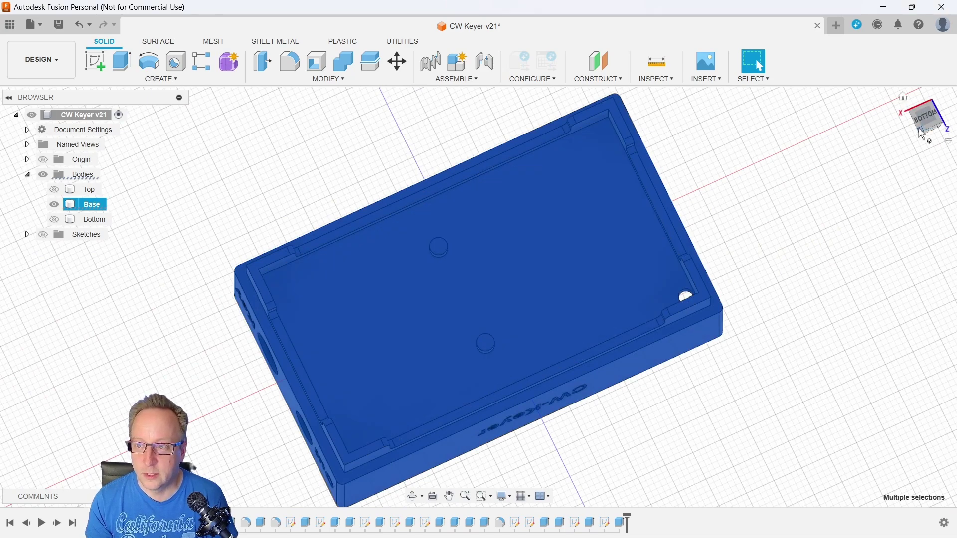
drag(921, 134, 880, 229)
click(875, 241)
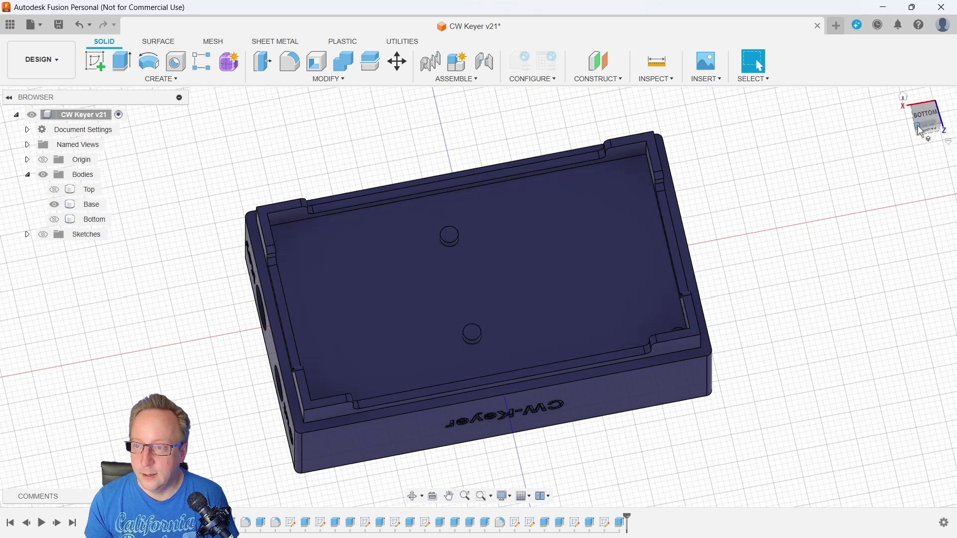
drag(921, 131, 952, 148)
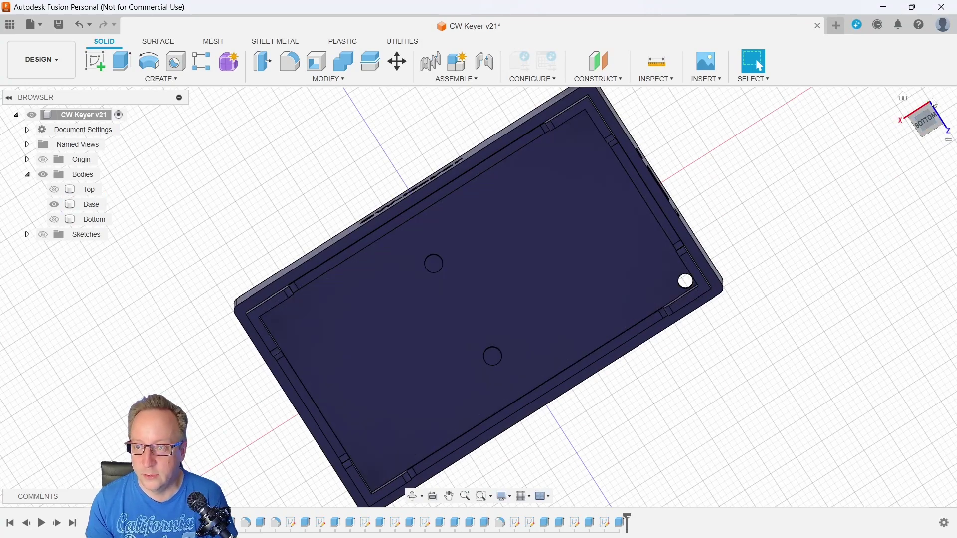
drag(929, 114, 950, 144)
mouse_move(648, 299)
shift+middle_down()
mouse_move(449, 304)
mouse_move(426, 230)
mouse_move(408, 279)
mouse_move(419, 259)
mouse_move(426, 295)
mouse_move(449, 264)
mouse_move(439, 249)
mouse_move(478, 309)
mouse_move(471, 277)
shift+middle_up()
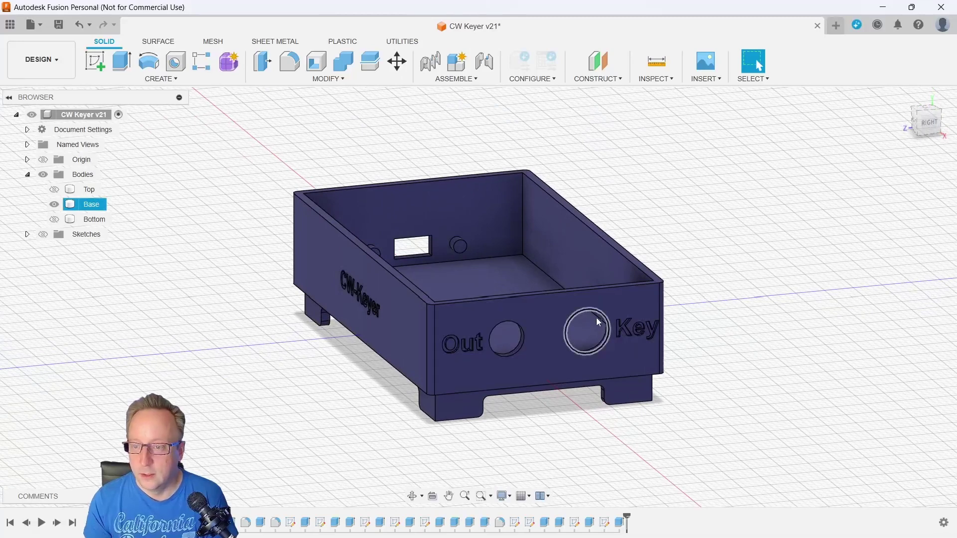
click(591, 340)
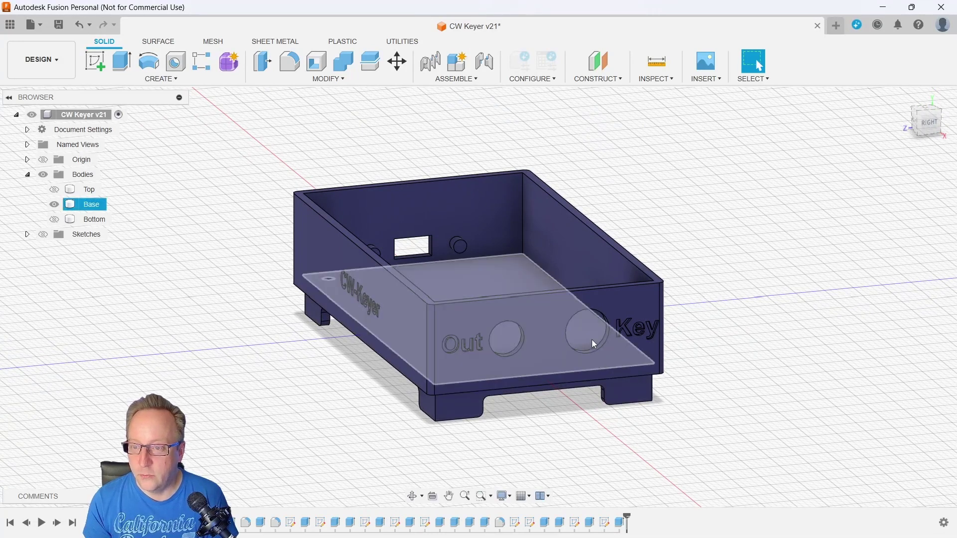
click(499, 454)
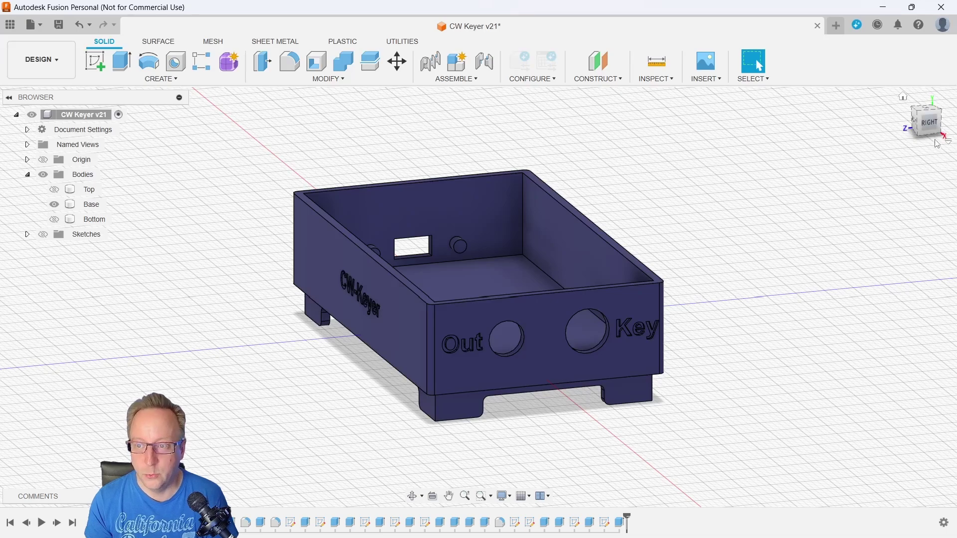
shift+middle_drag(478, 295, 524, 319)
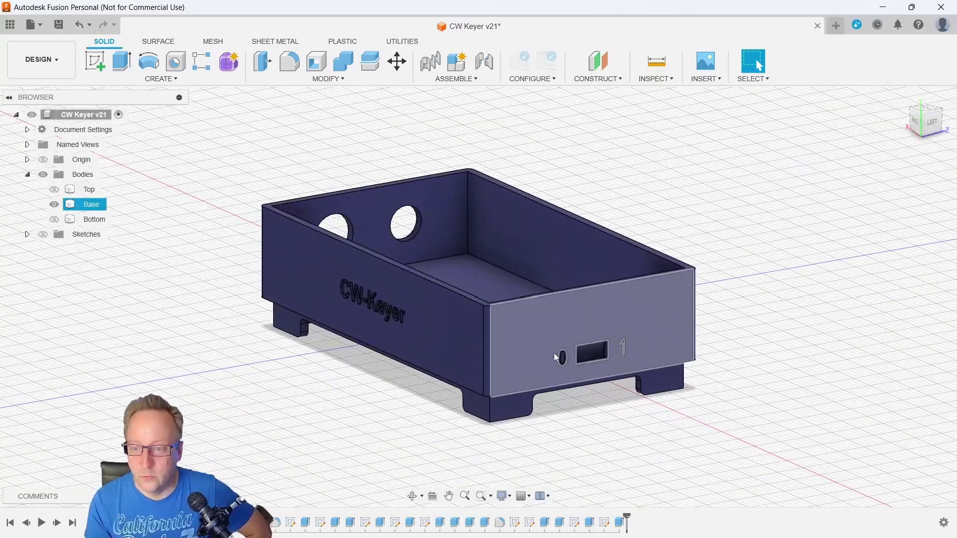
Show the Top lid body and hide the Base body.
click(923, 115)
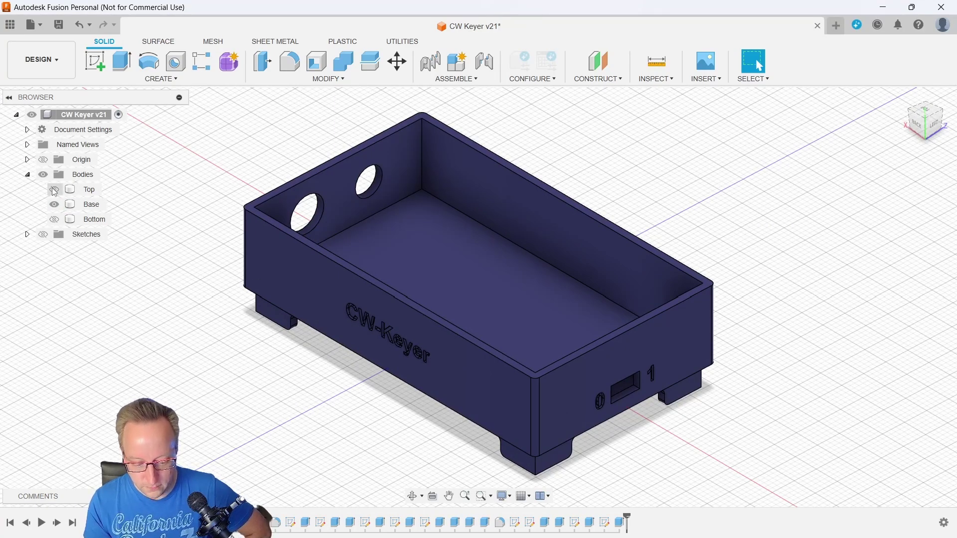
click(54, 190)
click(55, 204)
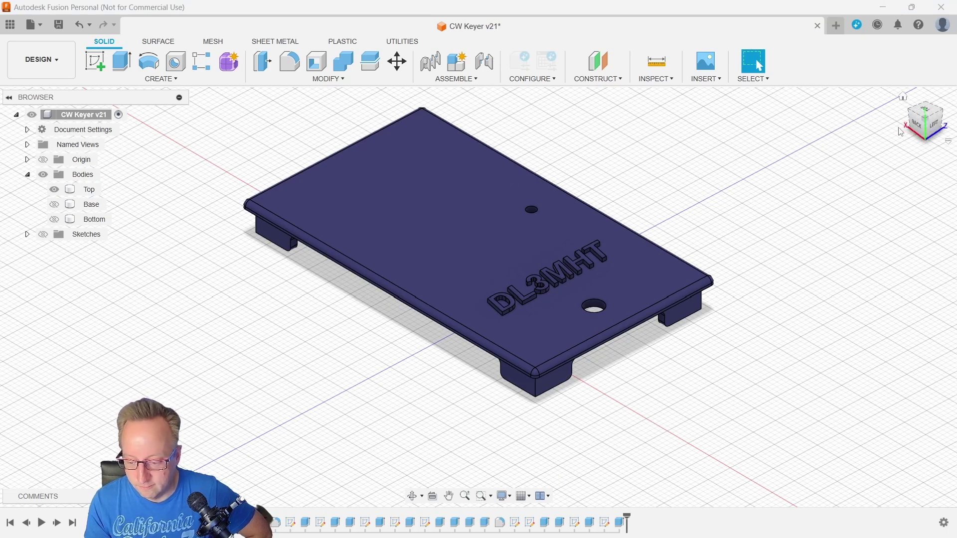
View the DL3MHT lid from the top, then tilted at an angle.
click(923, 117)
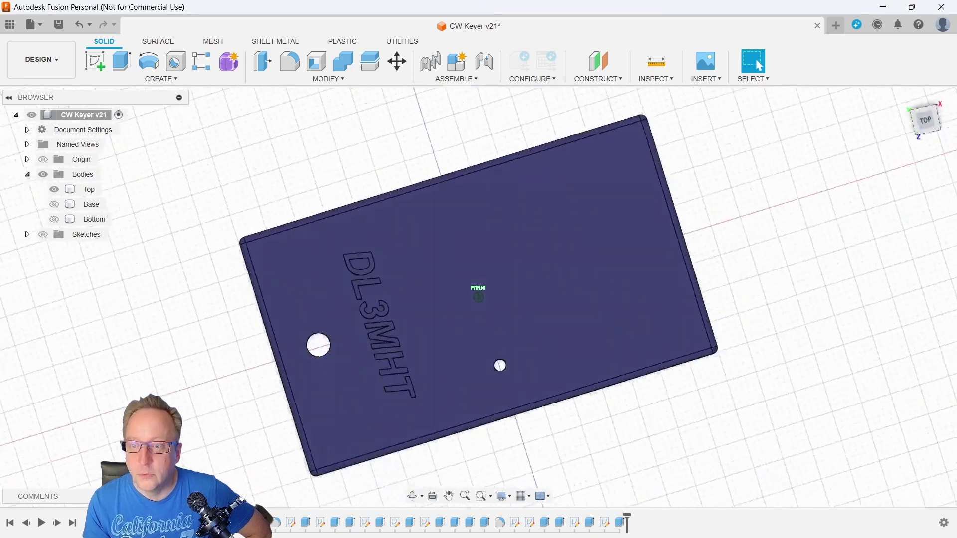
click(453, 357)
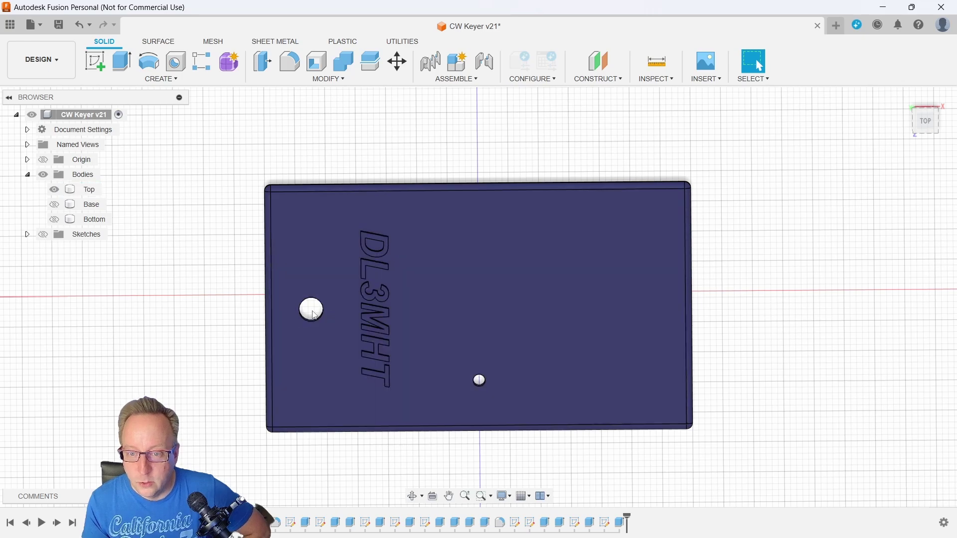
click(851, 120)
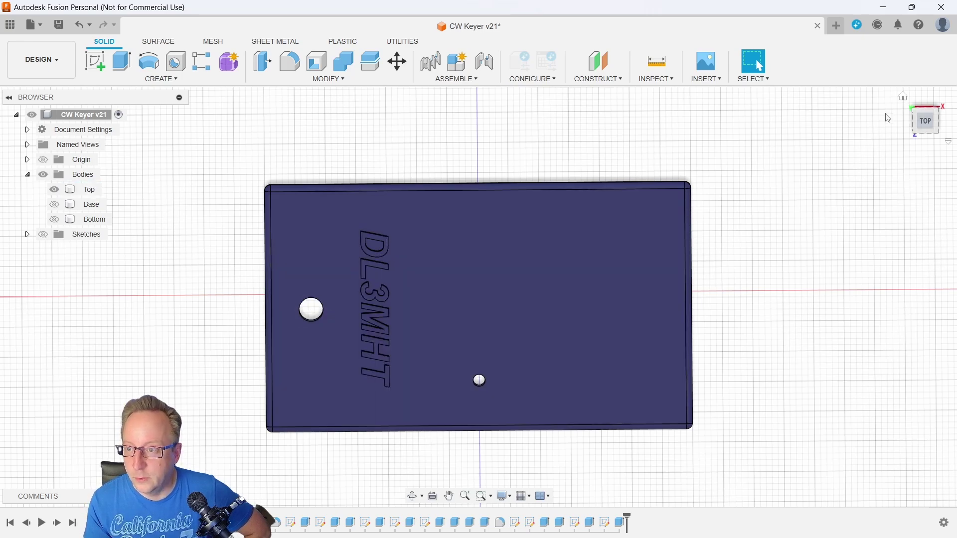
mouse_move(919, 135)
shift+middle_down()
mouse_move(818, 219)
mouse_move(778, 215)
mouse_move(113, 322)
shift+middle_up()
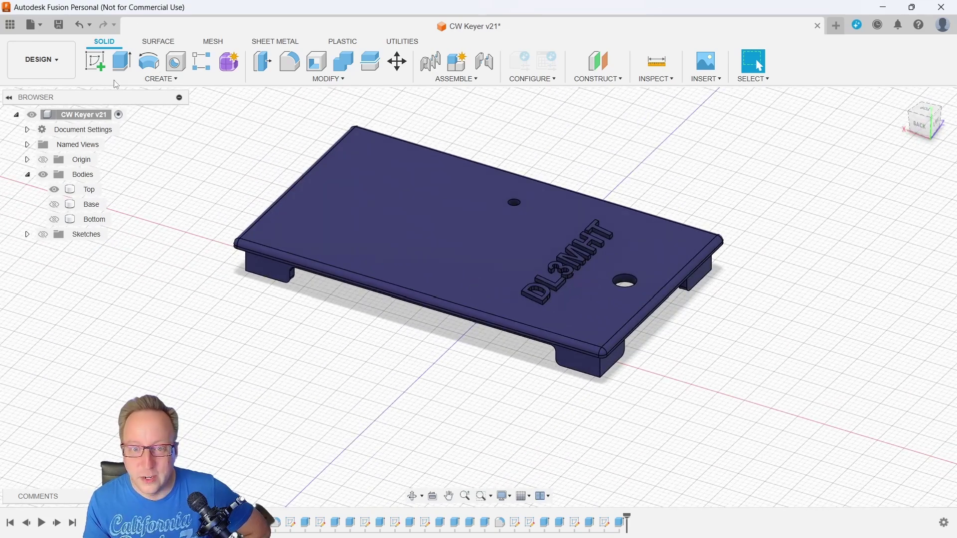